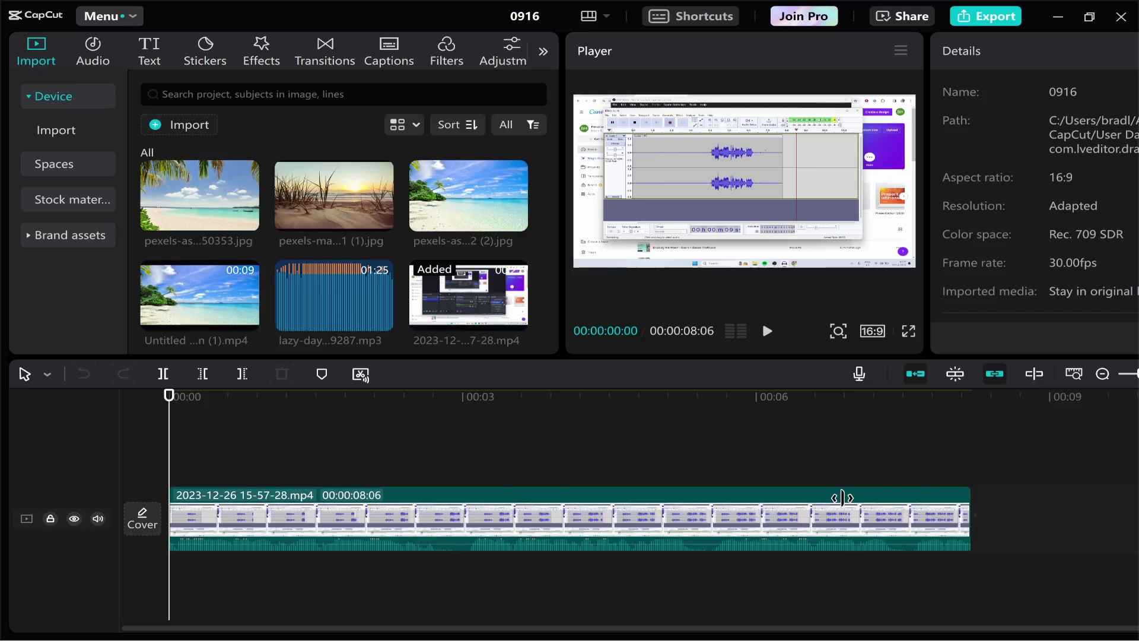
- Select the screen-recording clip on the CapCut timeline
{"action": "left_click", "coordinate": [839, 498]}
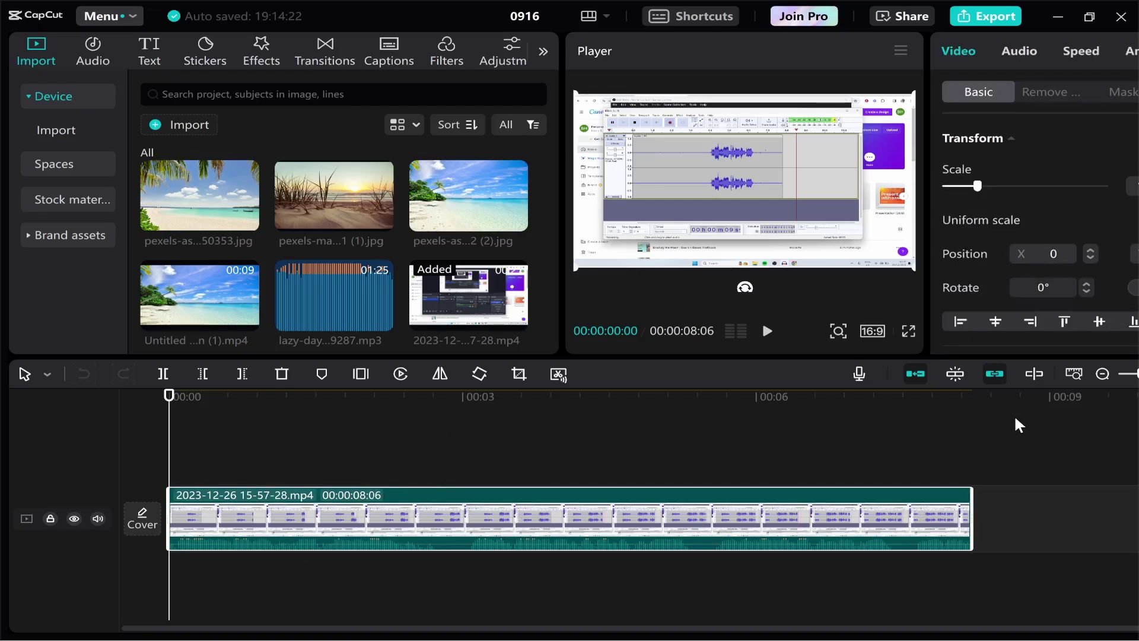
- Replace the export name 0916 with TUTORIAL and bring up the destination folder chooser
{"action": "left_click", "coordinate": [980, 16]}
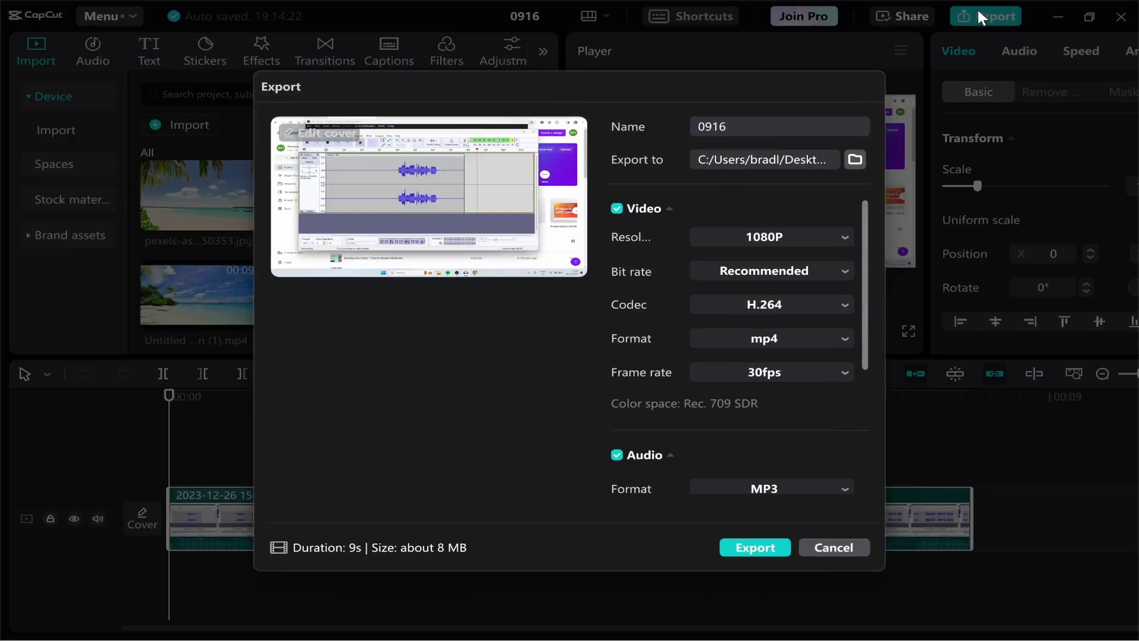
{"action": "left_click", "coordinate": [790, 130]}
{"action": "double_click", "coordinate": [694, 124]}
{"action": "type", "text": "ORIAL"}
{"action": "left_click", "coordinate": [855, 157]}
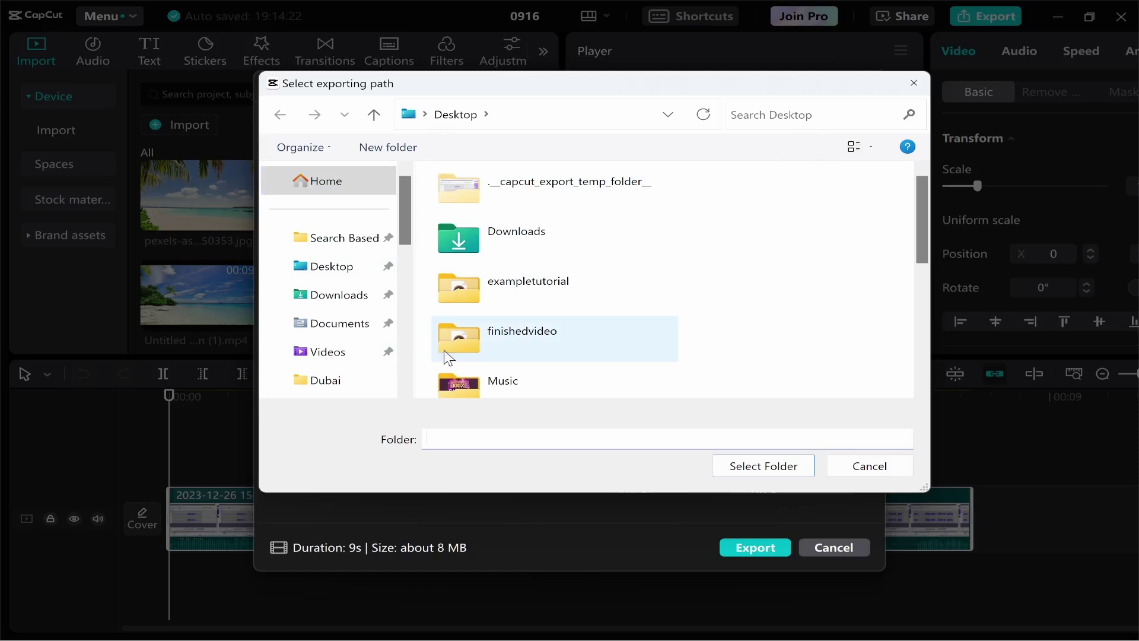
- Choose Desktop as the export folder and confirm it
{"action": "left_click", "coordinate": [350, 269]}
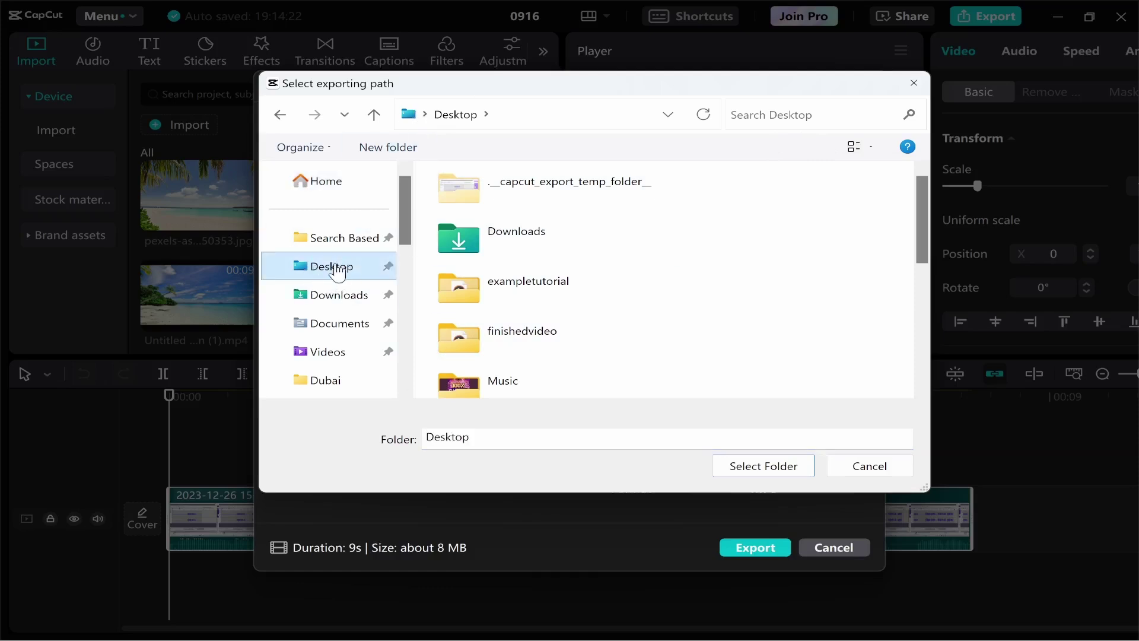
{"action": "left_click", "coordinate": [766, 470]}
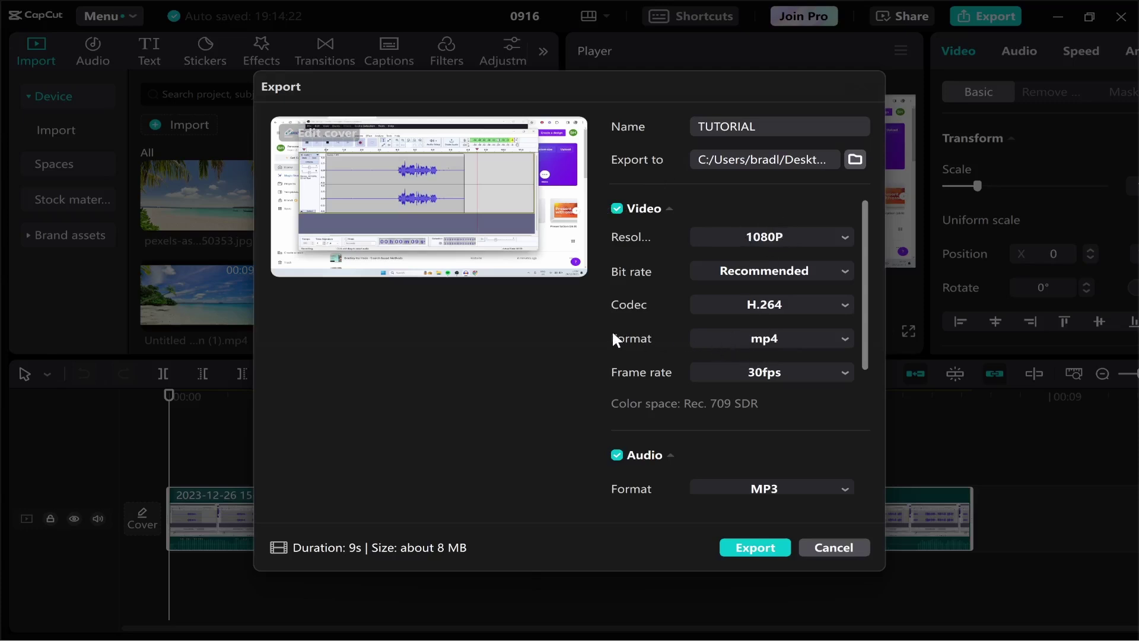
- Switch the video format to mov and export TUTORIAL to the Desktop
{"action": "left_click", "coordinate": [704, 339]}
{"action": "left_click", "coordinate": [746, 365]}
{"action": "scroll", "coordinate": [738, 445], "scroll_direction": "down", "scroll_amount": 5}
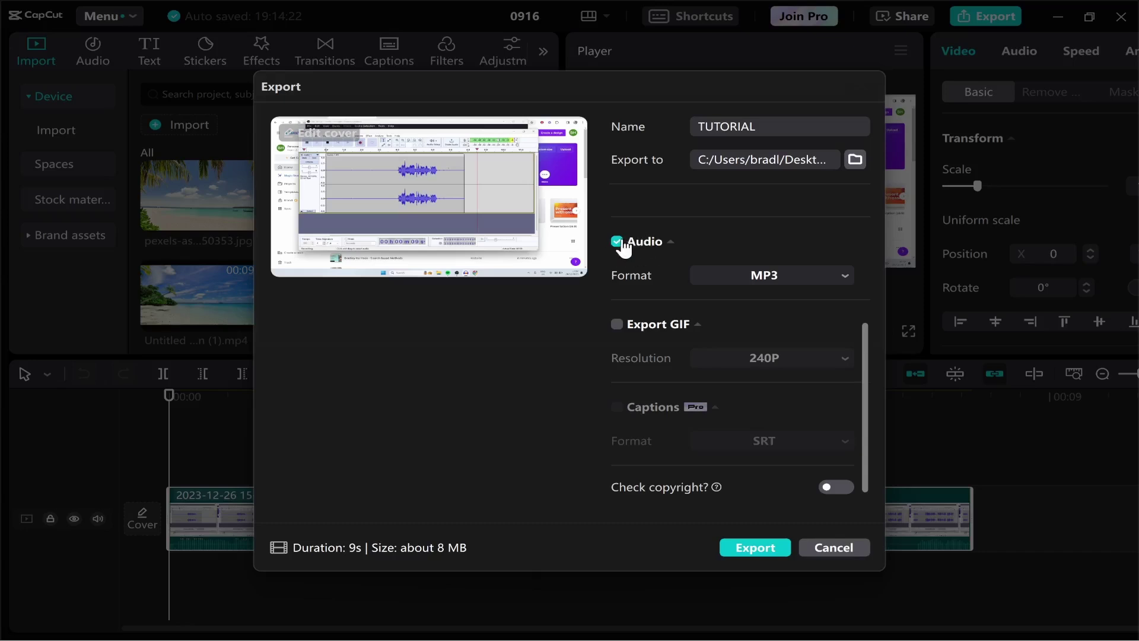
{"action": "left_click", "coordinate": [768, 547]}
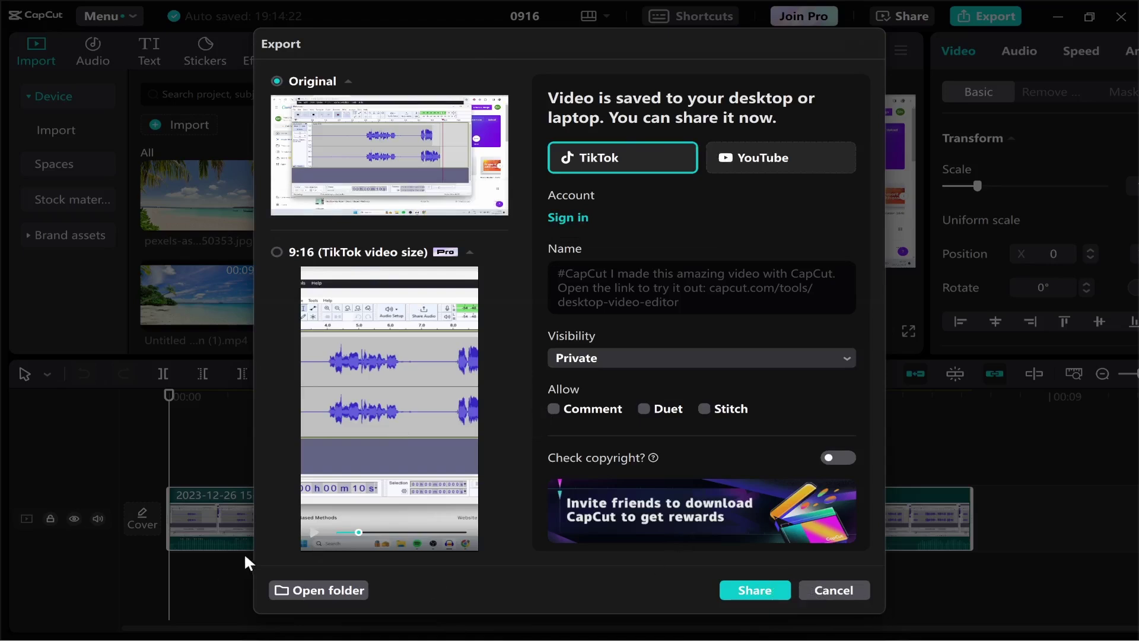
- Show the exported TUTORIAL files in their Desktop folder via Open folder
{"action": "left_click", "coordinate": [324, 588]}
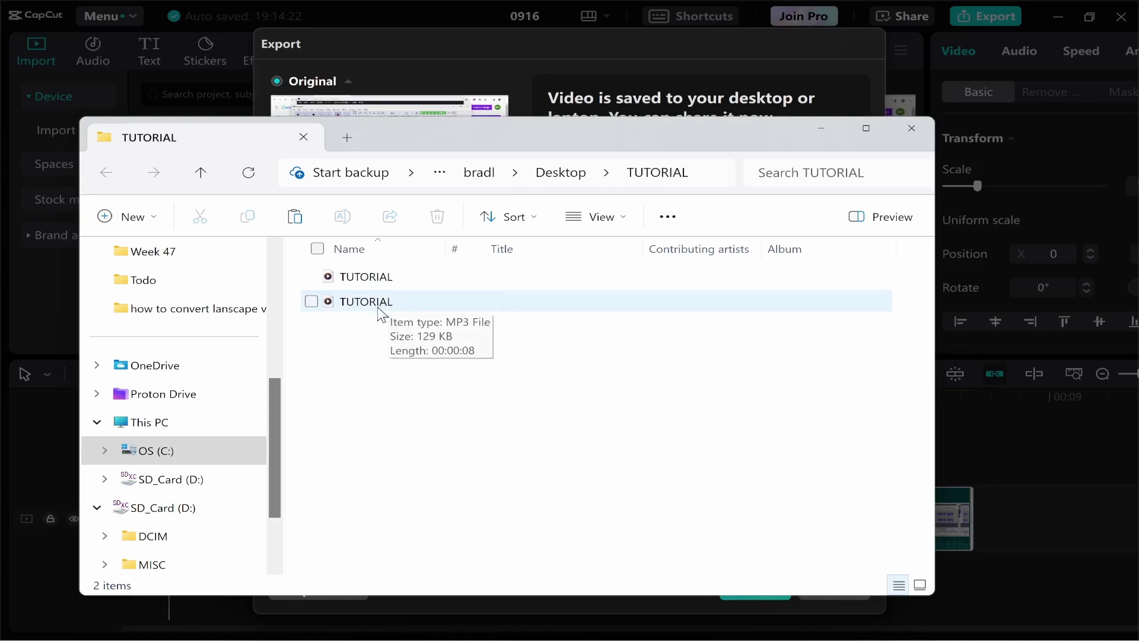
- Check the TUTORIAL file's properties confirm the .mov type and 1.36 MB size
{"action": "left_click", "coordinate": [388, 285]}
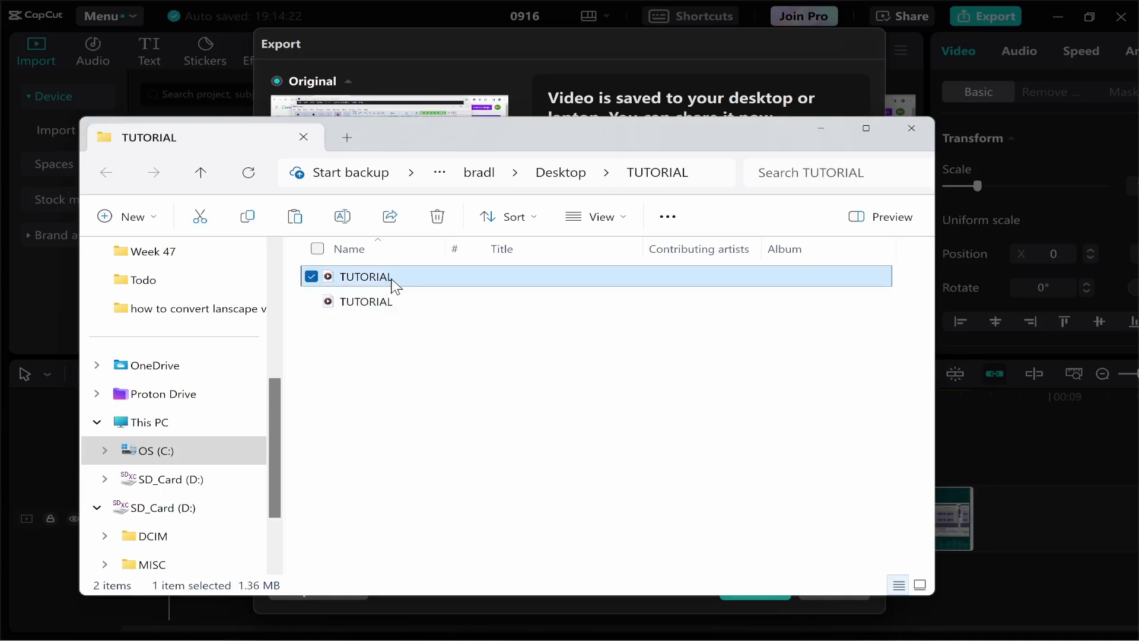
{"action": "right_click", "coordinate": [392, 284]}
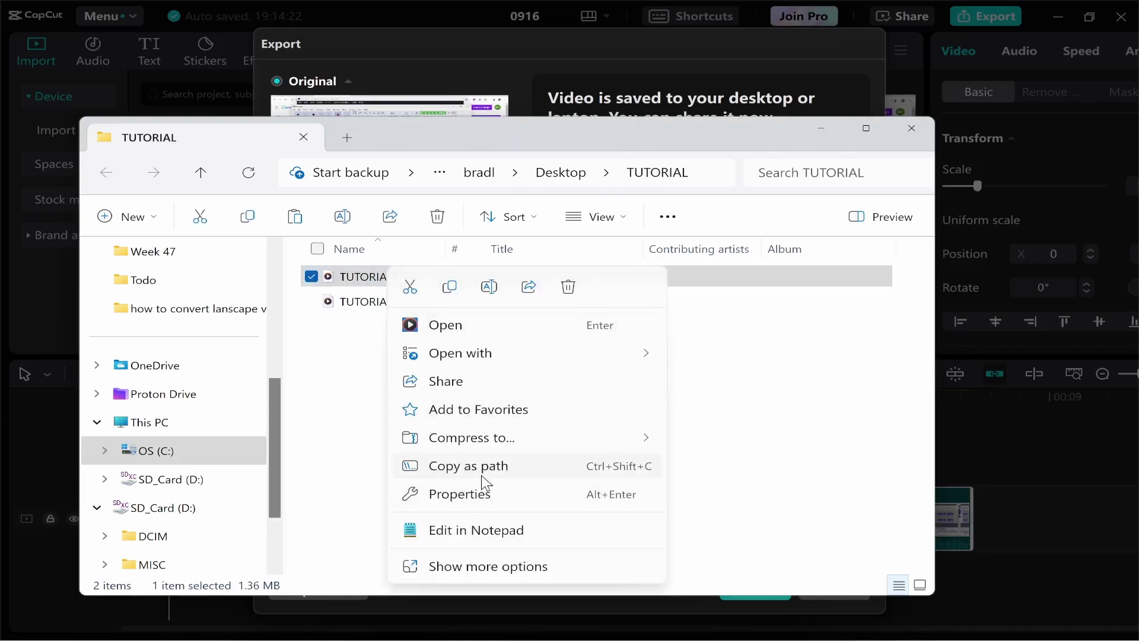
{"action": "left_click", "coordinate": [486, 492]}
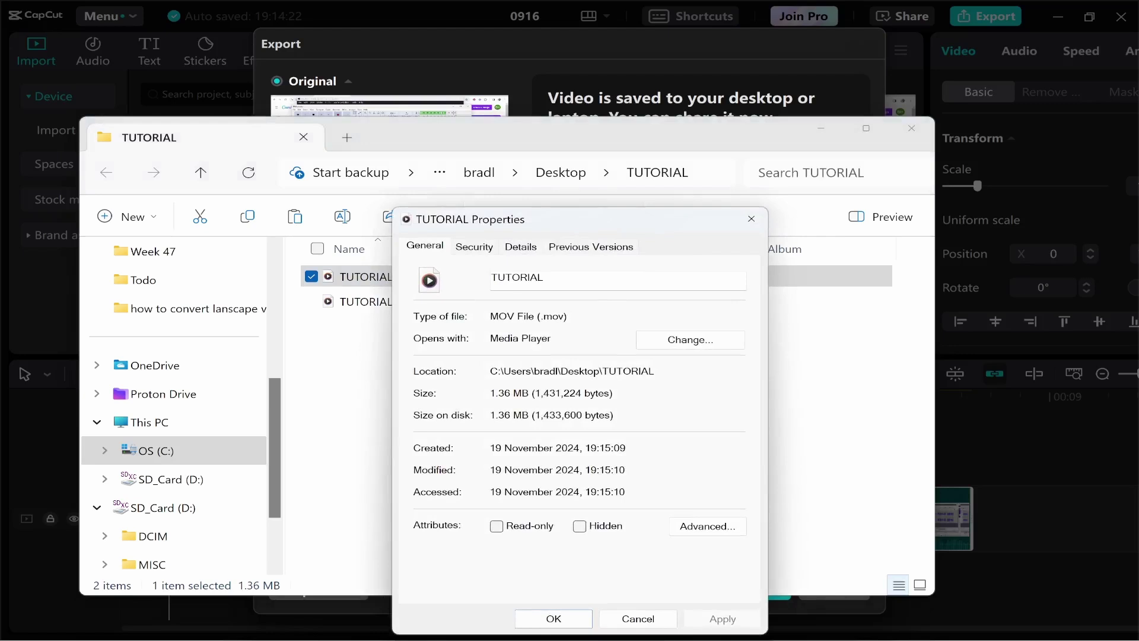
{"action": "left_click_drag", "start_coordinate": [566, 317], "coordinate": [489, 315]}
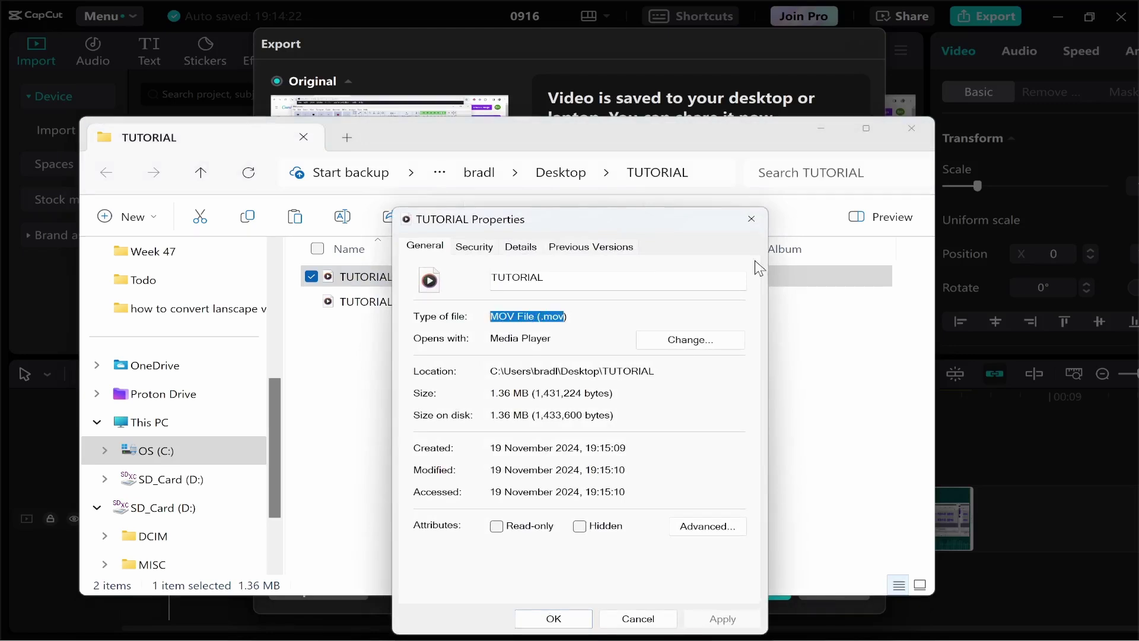
{"action": "left_click", "coordinate": [752, 220]}
- Play the TUTORIAL MOV video in Media Player
{"action": "double_click", "coordinate": [375, 282]}
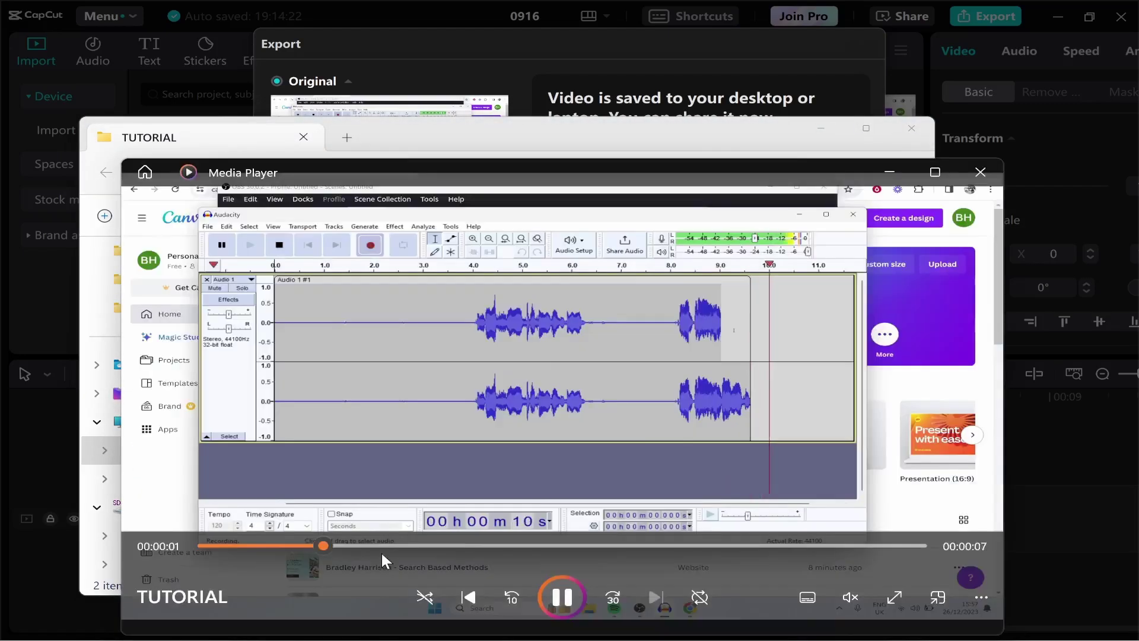